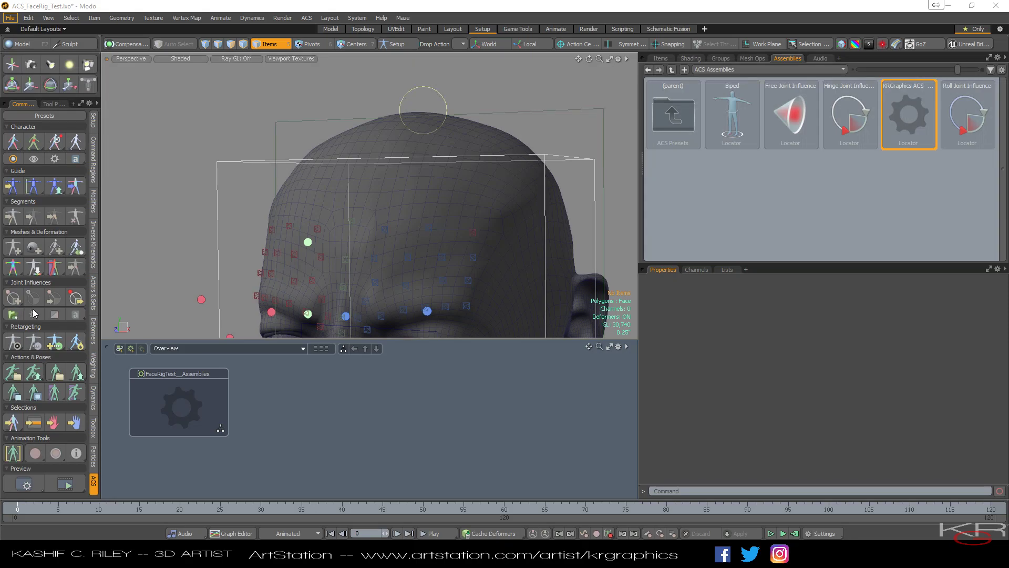
- Display the face rig's bind joints on the head in place of its animation controls
scroll(159, 220, down, 3)
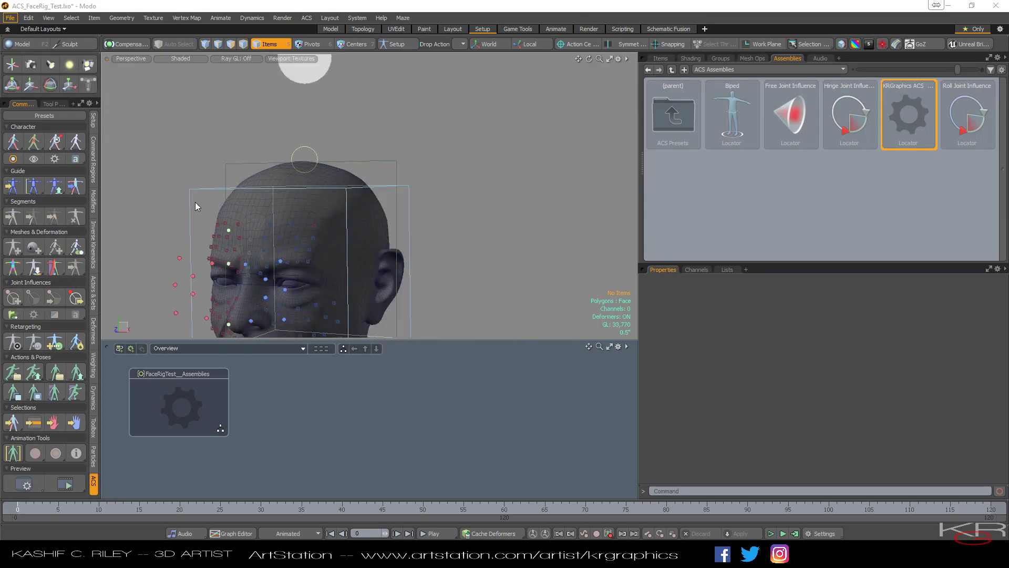
scroll(191, 202, up, 2)
drag(577, 61, 656, 18)
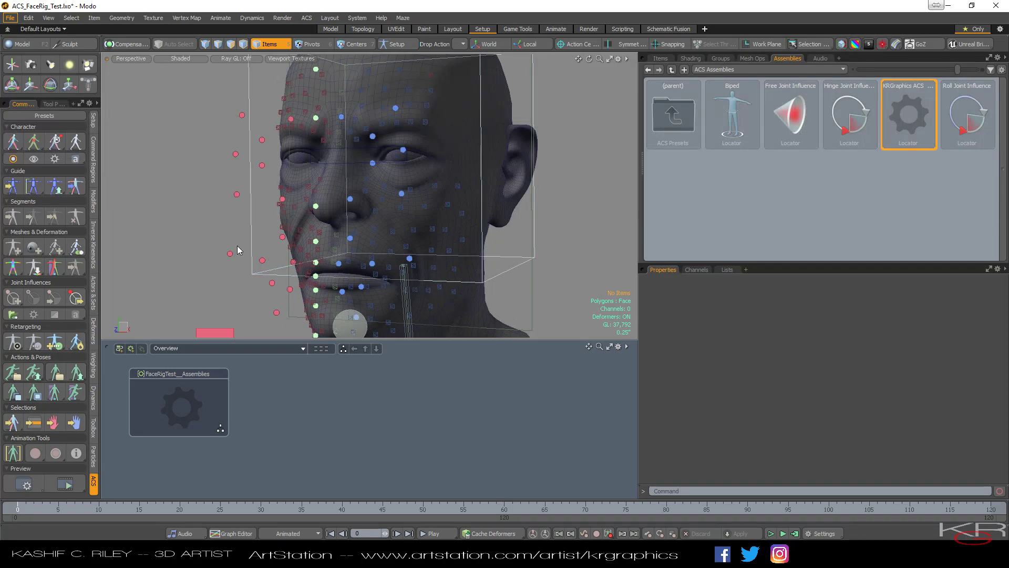
click(38, 142)
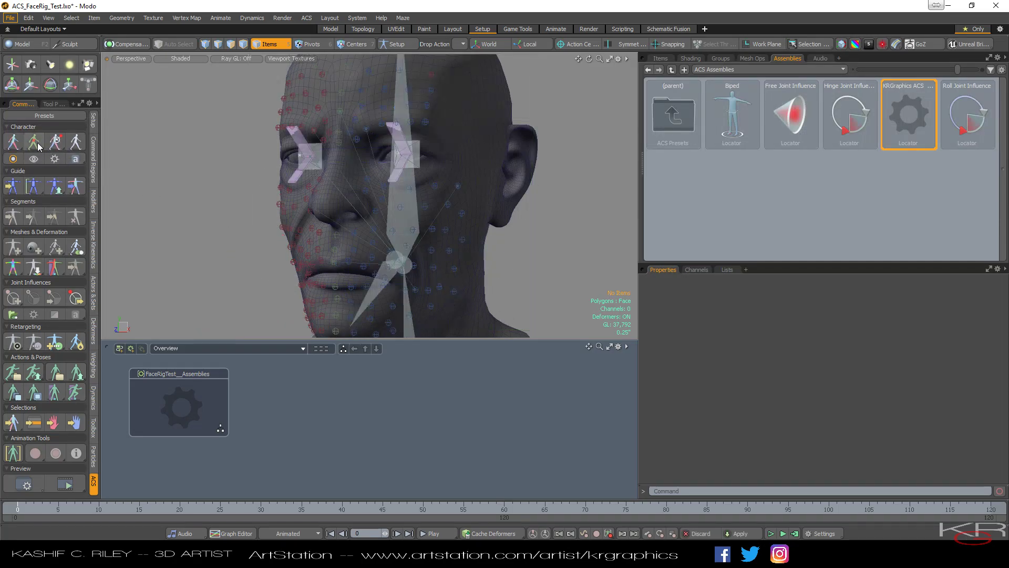
- Open the Weight Tools and examine the character's weight map list from the bottom lip maps through the upper lip maps
click(94, 374)
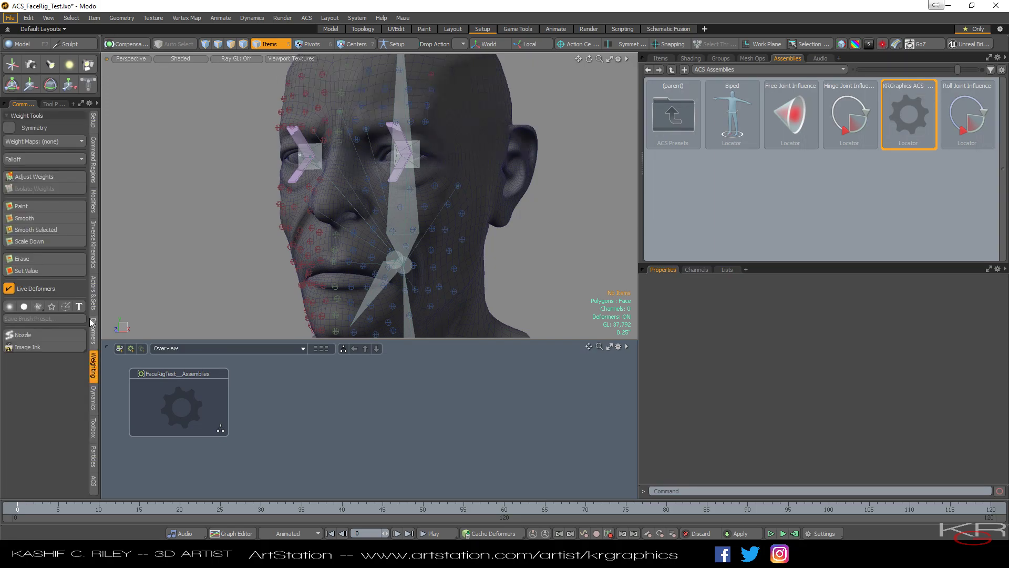
click(82, 142)
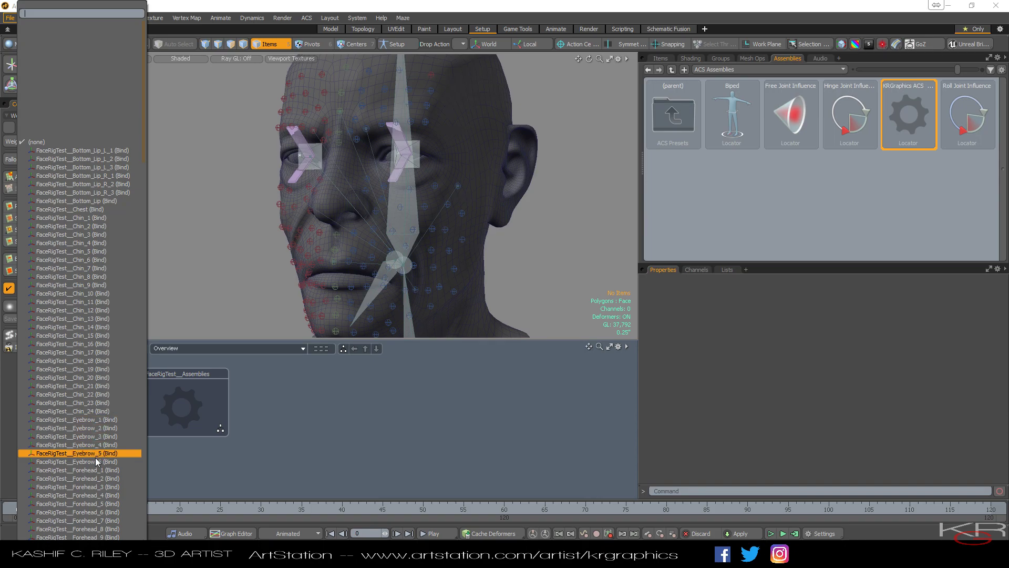
scroll(85, 525, down, 5)
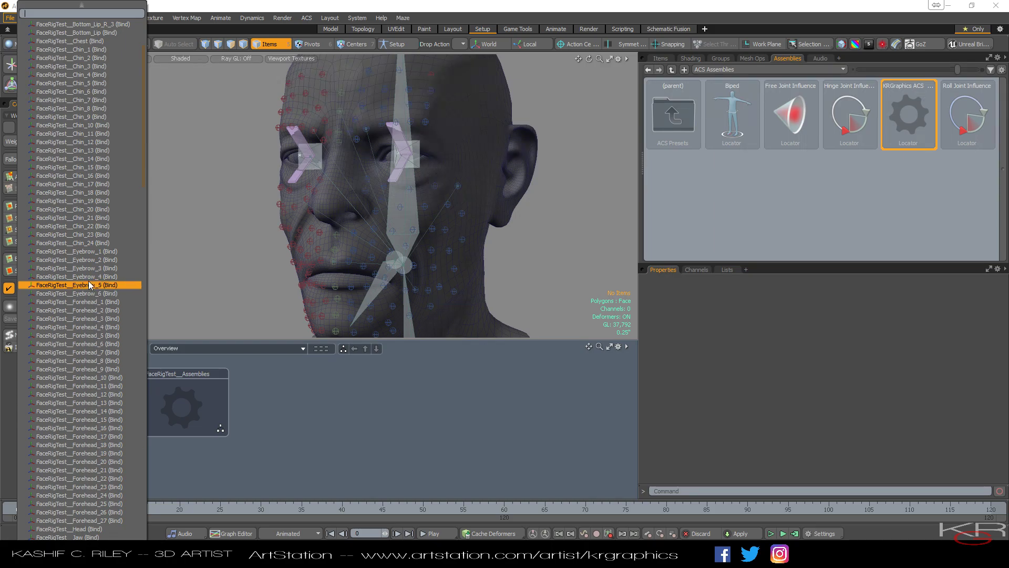
scroll(93, 446, down, 2)
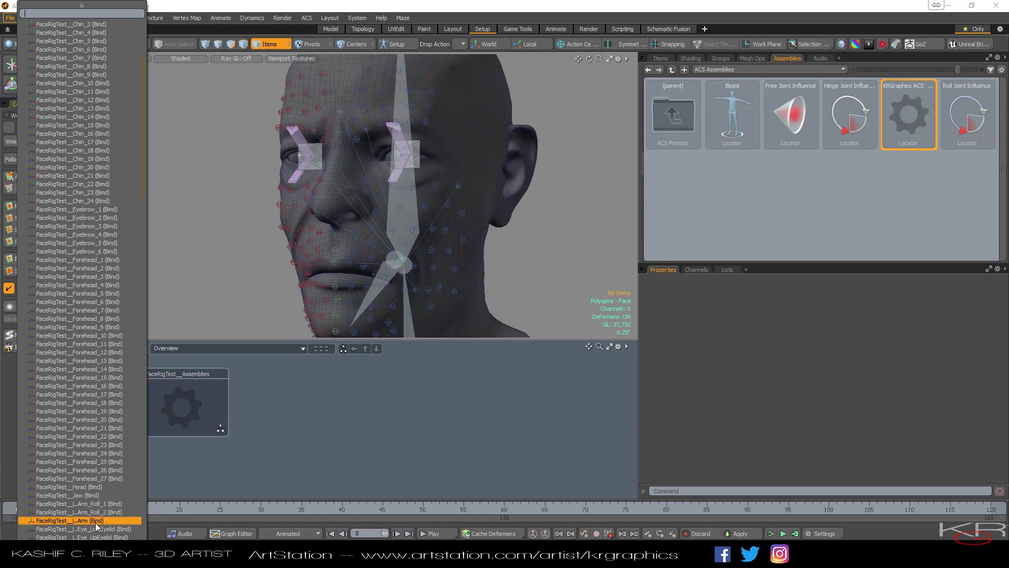
scroll(96, 537, down, 18)
scroll(96, 537, down, 13)
scroll(96, 537, down, 4)
scroll(96, 537, down, 11)
scroll(96, 537, down, 9)
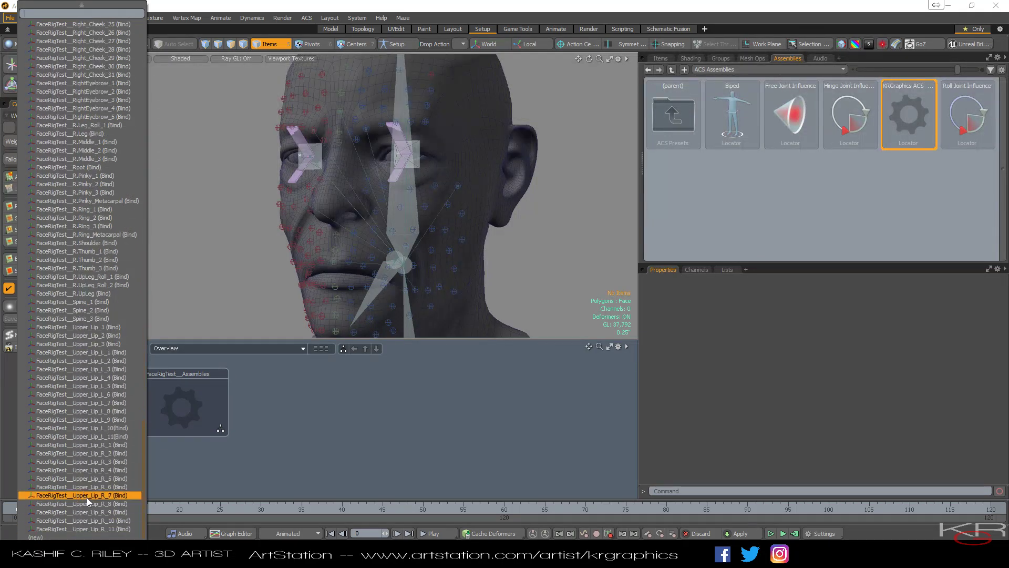
click(202, 267)
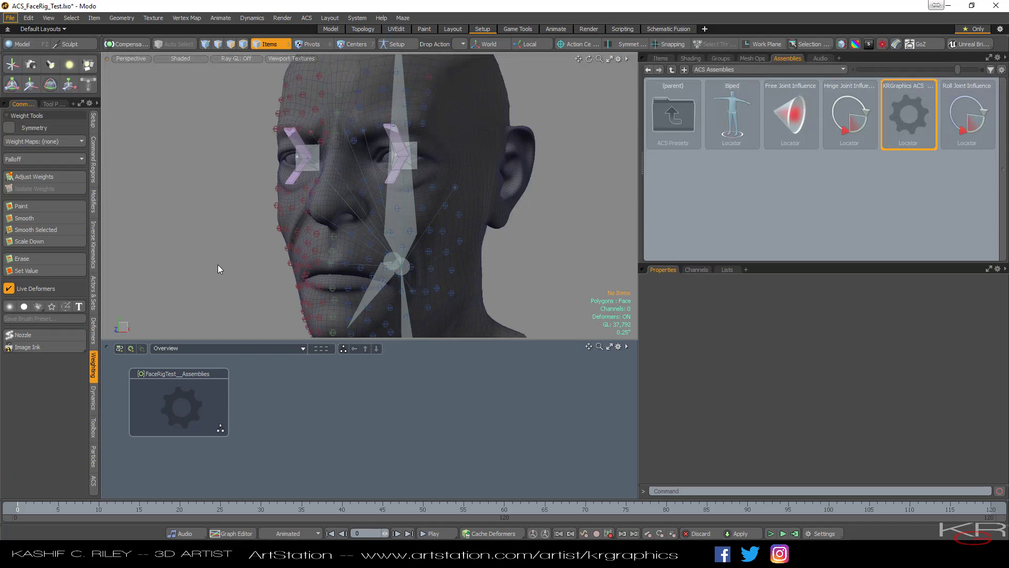
- Return to the ACS tools and switch the rig back to its animation controls
alt+drag(418, 148, 533, 136)
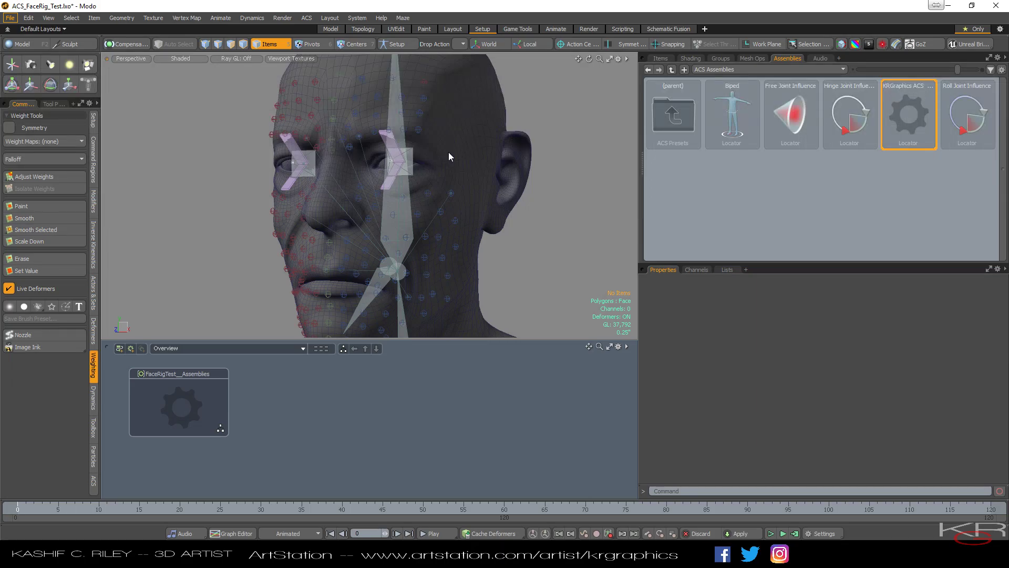
drag(589, 59, 554, 62)
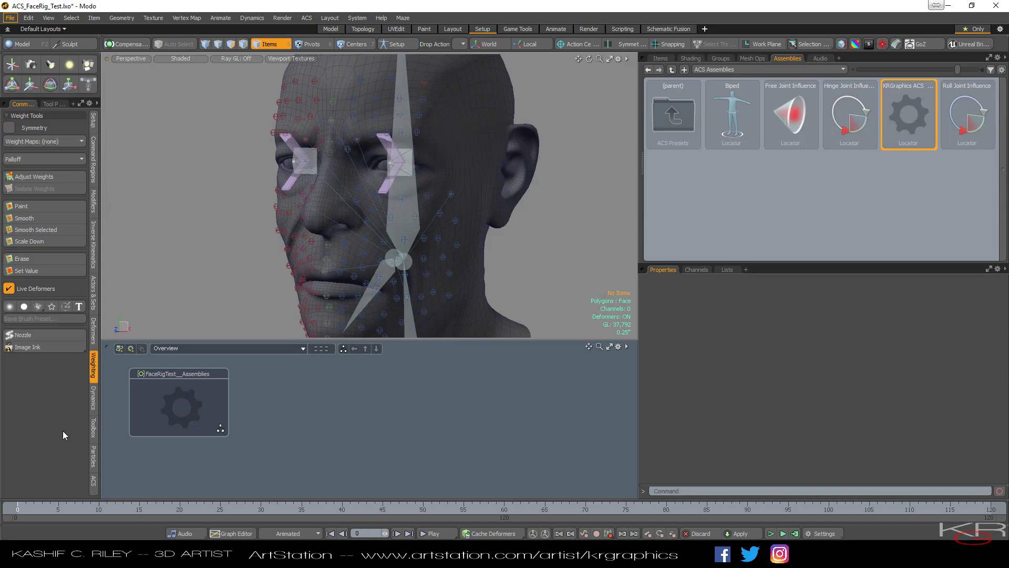
click(93, 482)
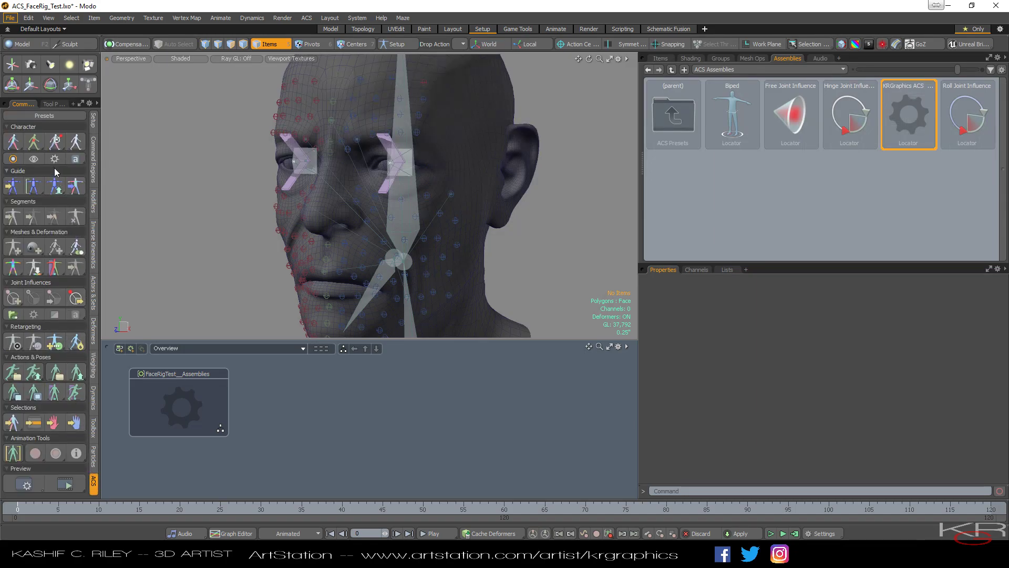
click(12, 140)
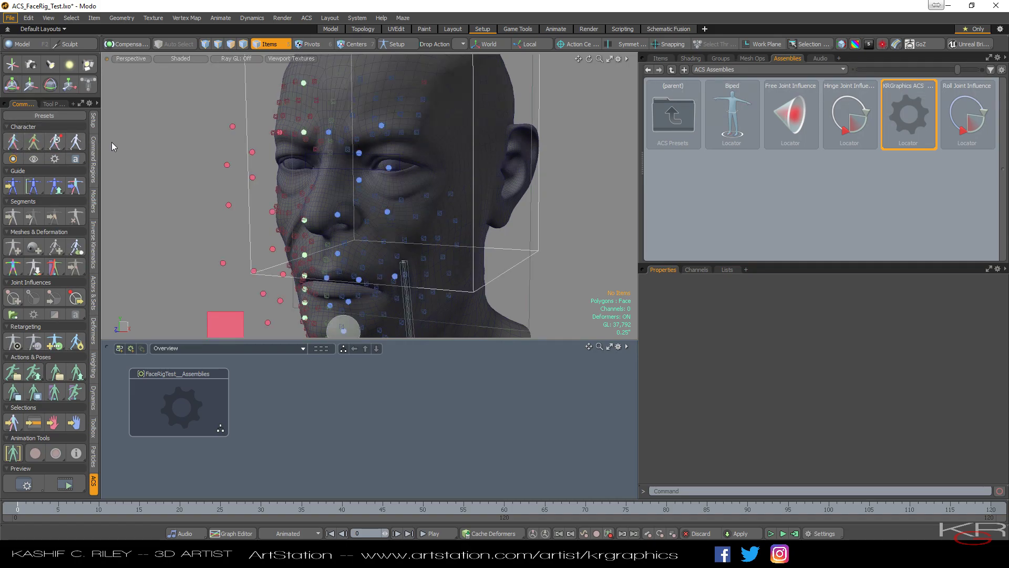
- Scrub forward through the early frames of the timeline and return to frame 0
mouse_move(578, 58)
mouse_down()
mouse_move(571, 88)
mouse_move(571, 71)
mouse_up()
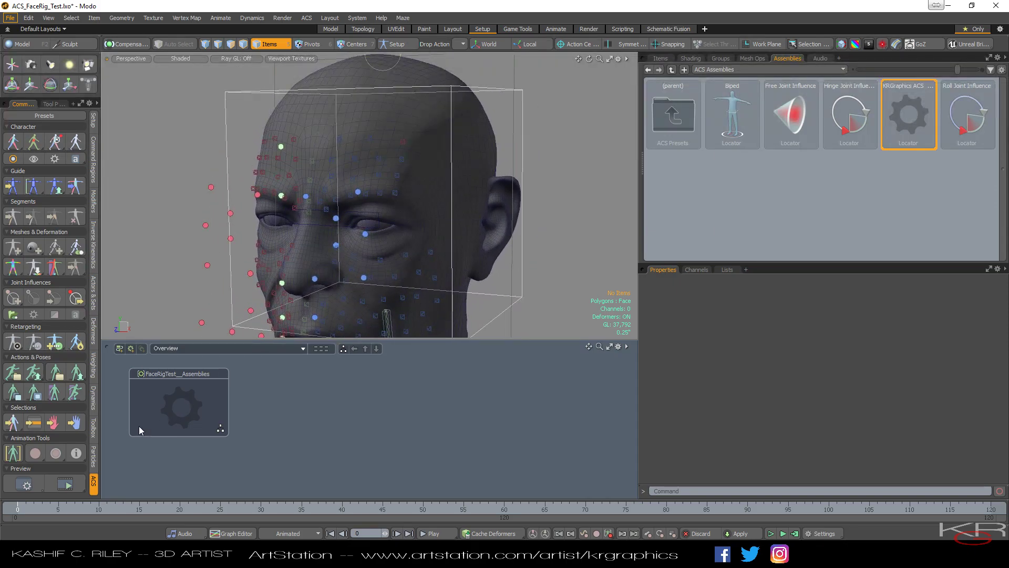
mouse_move(37, 510)
mouse_down()
mouse_move(220, 510)
mouse_move(131, 511)
mouse_move(196, 511)
mouse_up()
mouse_move(132, 510)
mouse_down()
mouse_move(196, 510)
mouse_move(18, 510)
mouse_up()
drag(192, 506, 18, 507)
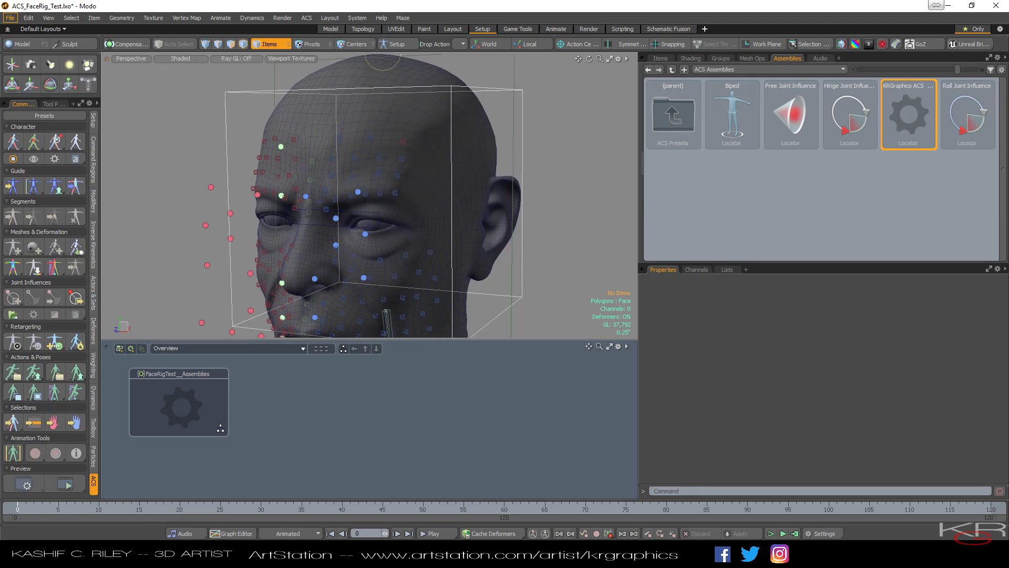
- Inspect the rig's head FK box, rig settings and head channel controls by selecting each in turn
click(522, 121)
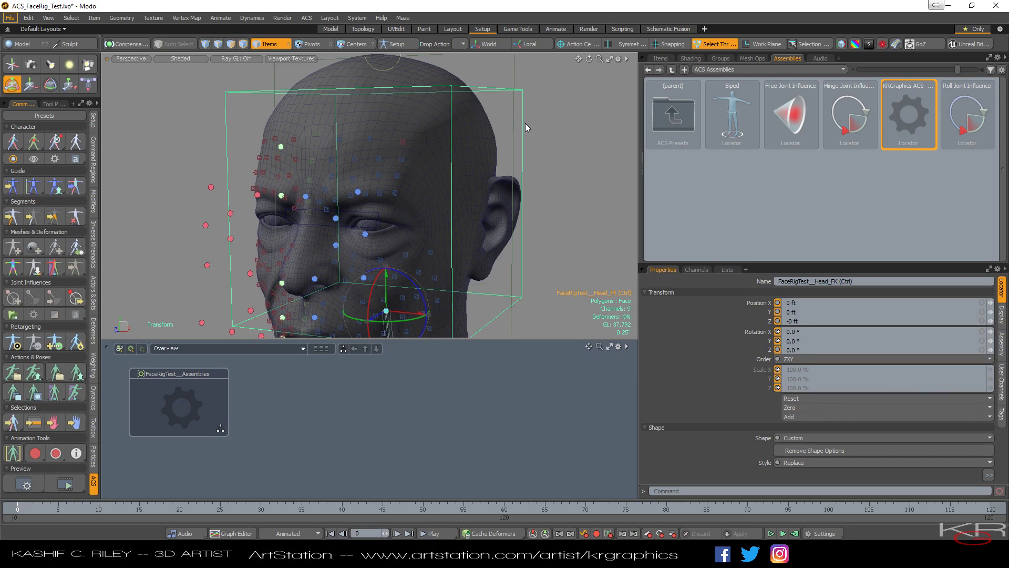
scroll(528, 125, down, 6)
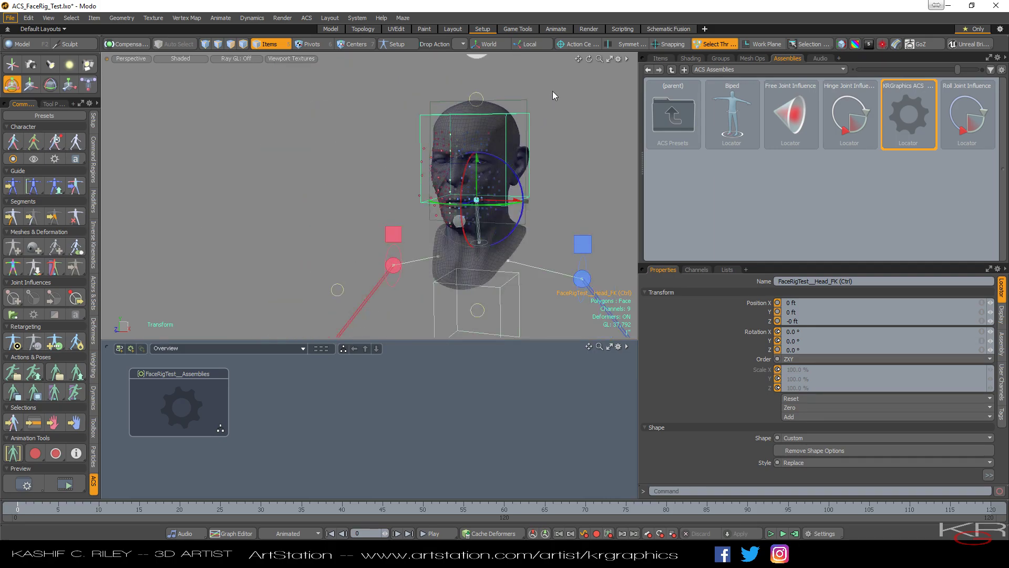
drag(577, 60, 440, 93)
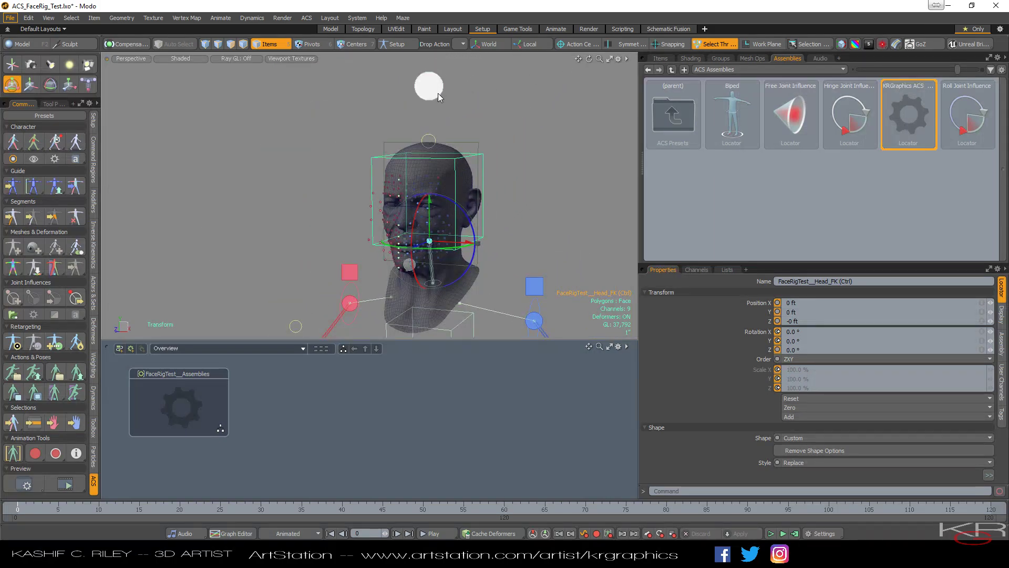
click(438, 93)
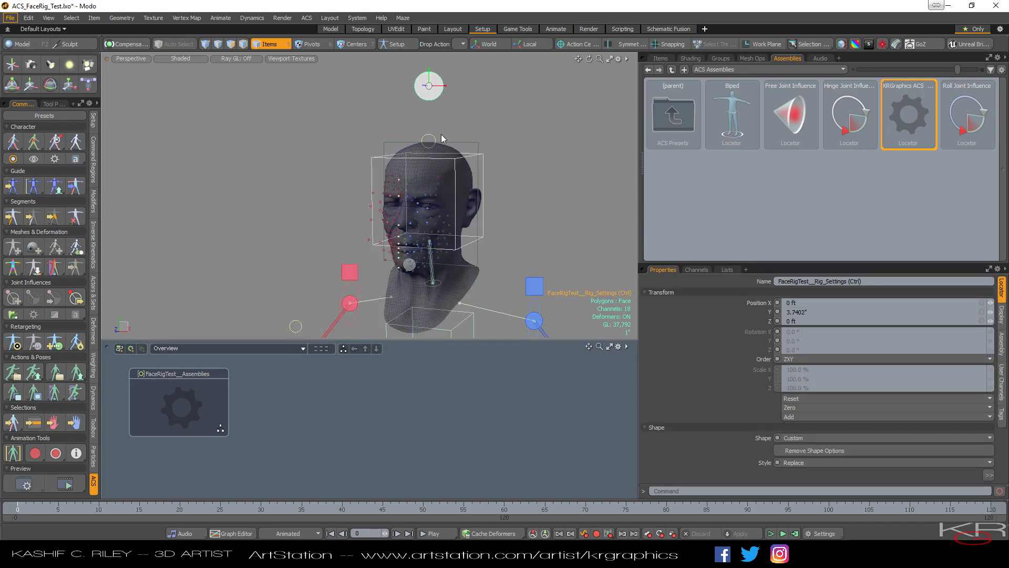
click(434, 138)
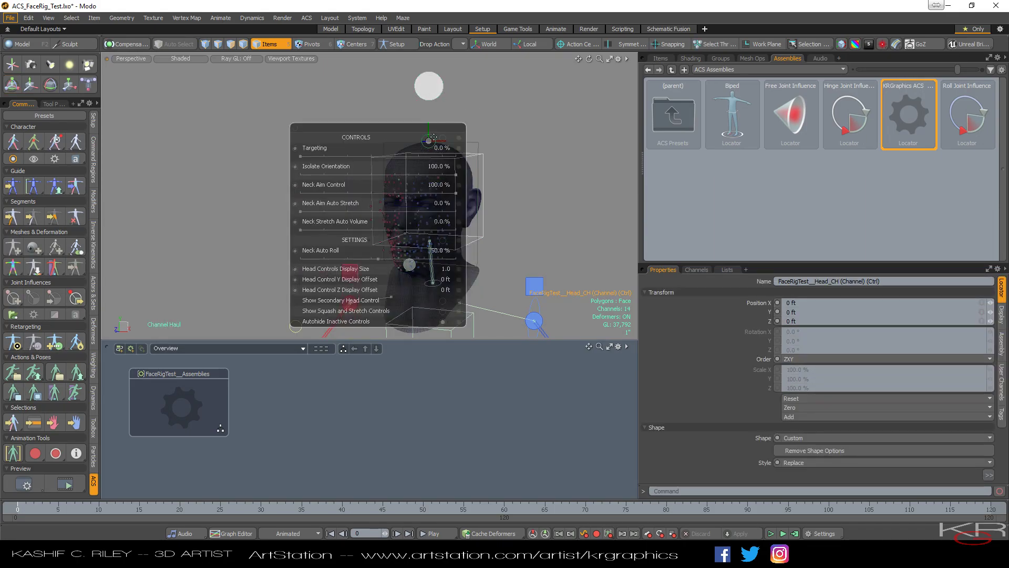
- Set the Select and Visible channels of the FC_FaceMaster control to No
click(478, 144)
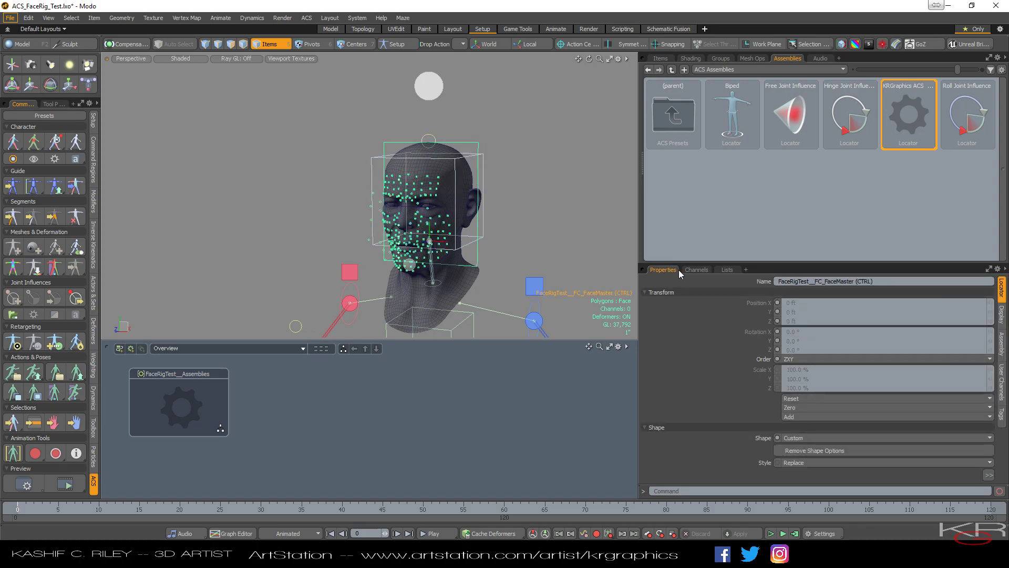
click(696, 269)
scroll(723, 368, down, 10)
scroll(726, 370, down, 3)
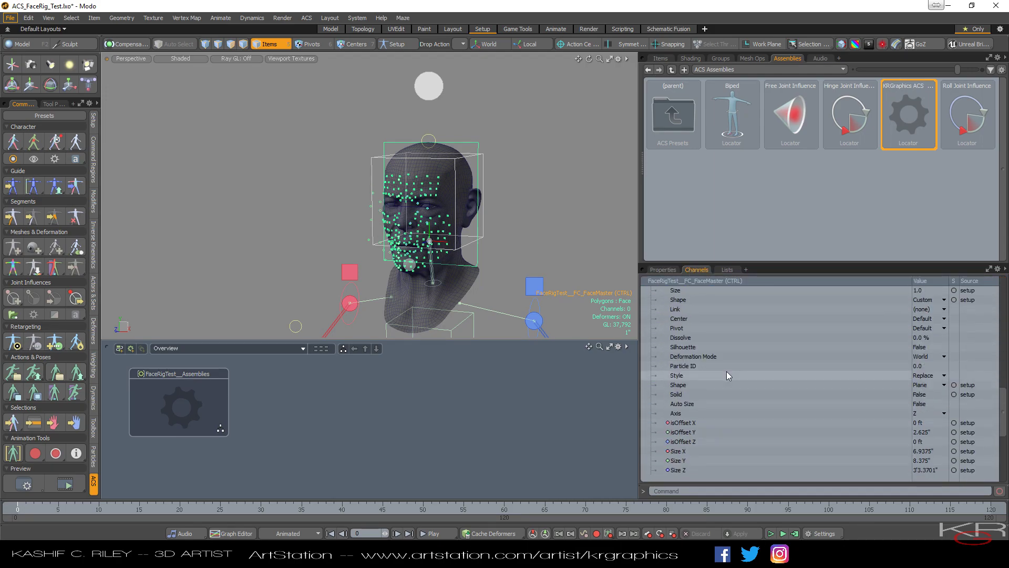
scroll(766, 399, up, 1)
scroll(781, 371, up, 1)
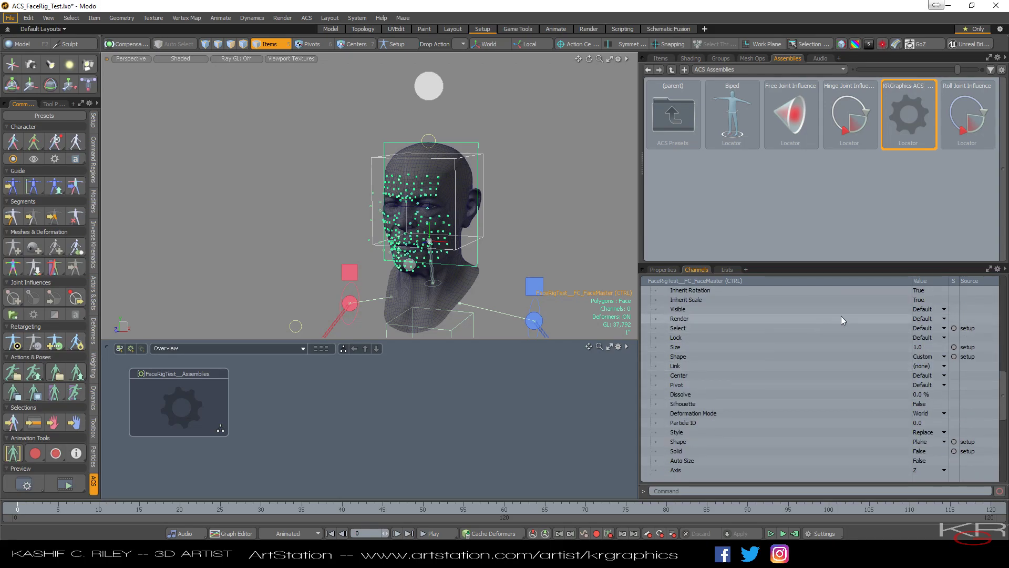
click(924, 328)
click(920, 348)
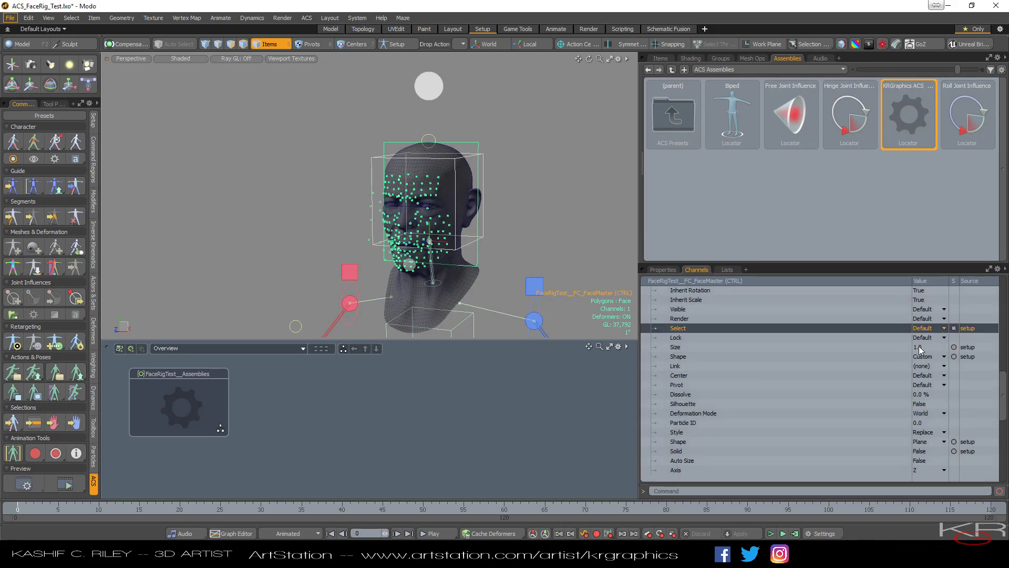
click(925, 310)
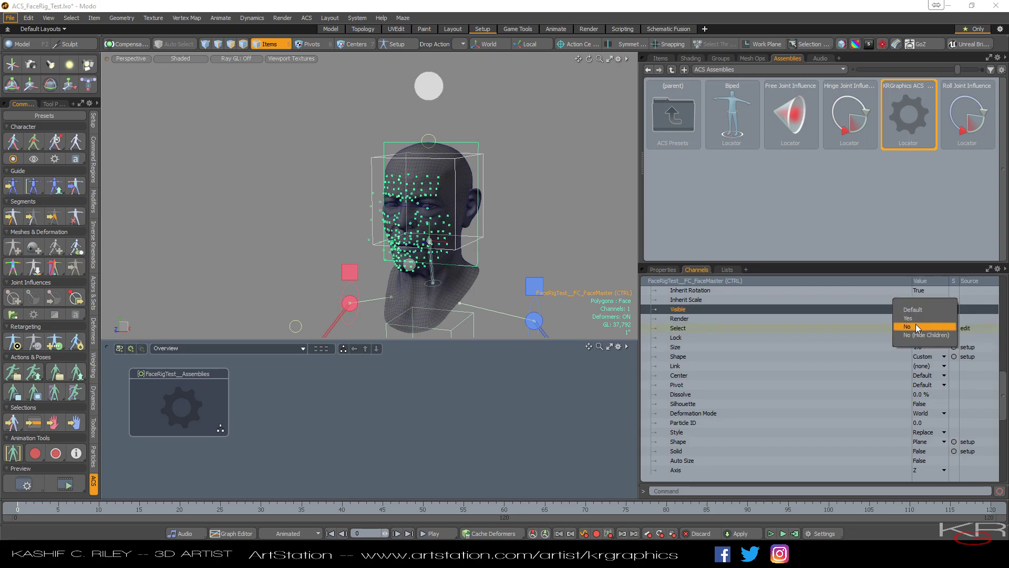
click(916, 325)
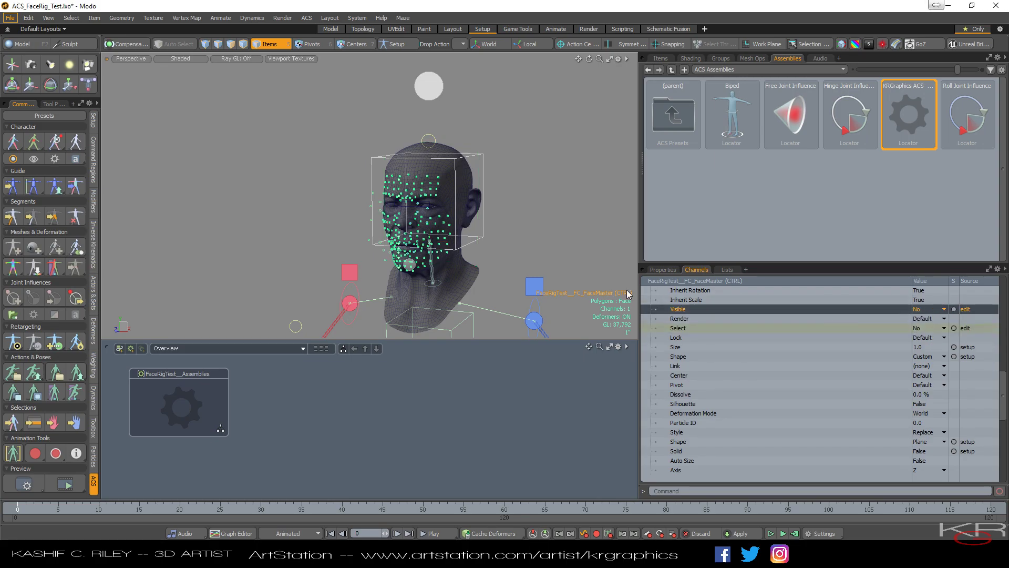
- Key the head FK control at frame 0 and move the timeline to frame 25
click(529, 199)
click(484, 175)
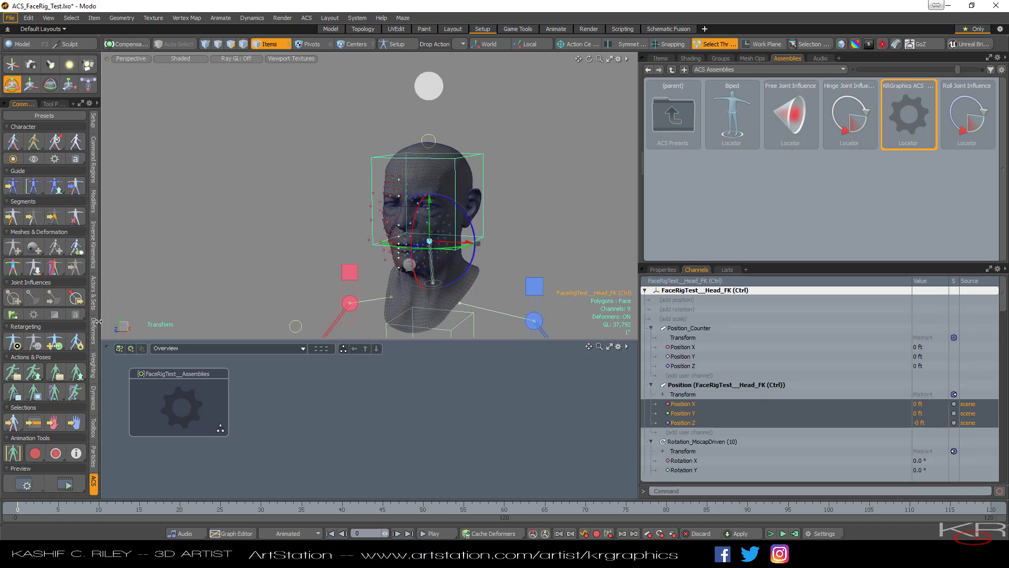
click(35, 455)
click(220, 509)
mouse_move(441, 251)
mouse_down()
mouse_move(466, 248)
mouse_move(442, 258)
mouse_up()
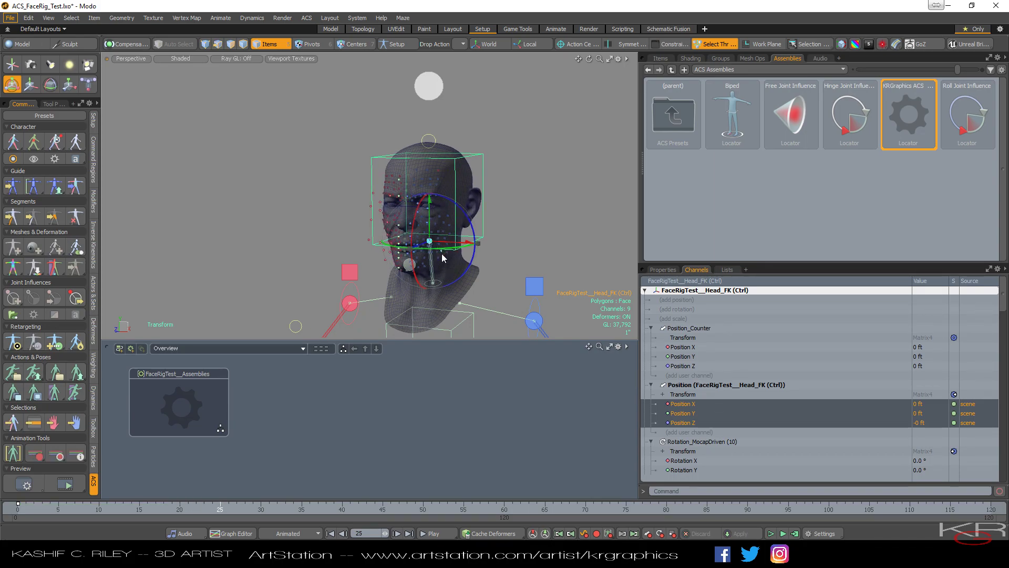
- Display the bind joints again and select the head bind joint to examine its influence on the mesh
scroll(459, 224, up, 3)
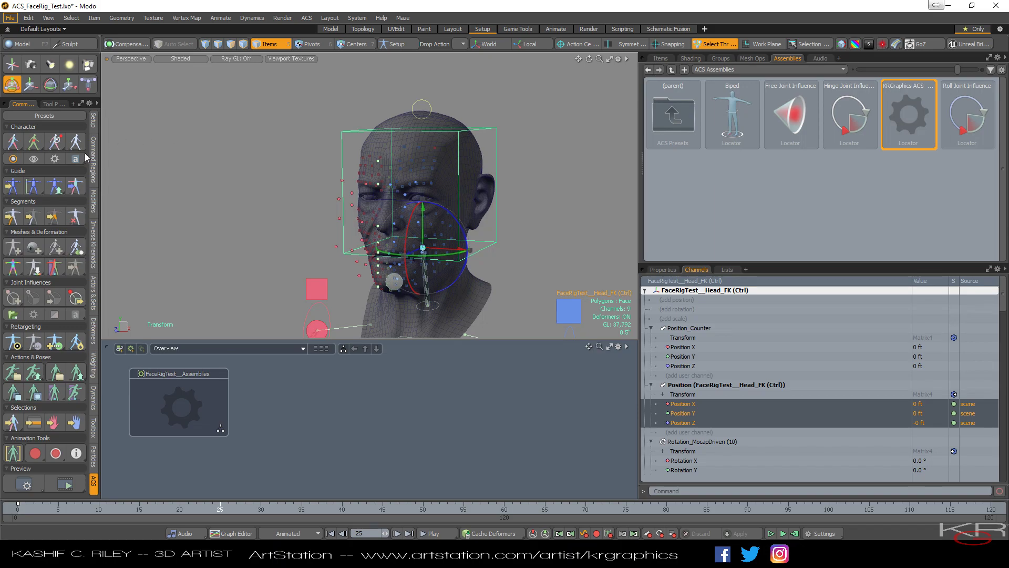
click(37, 142)
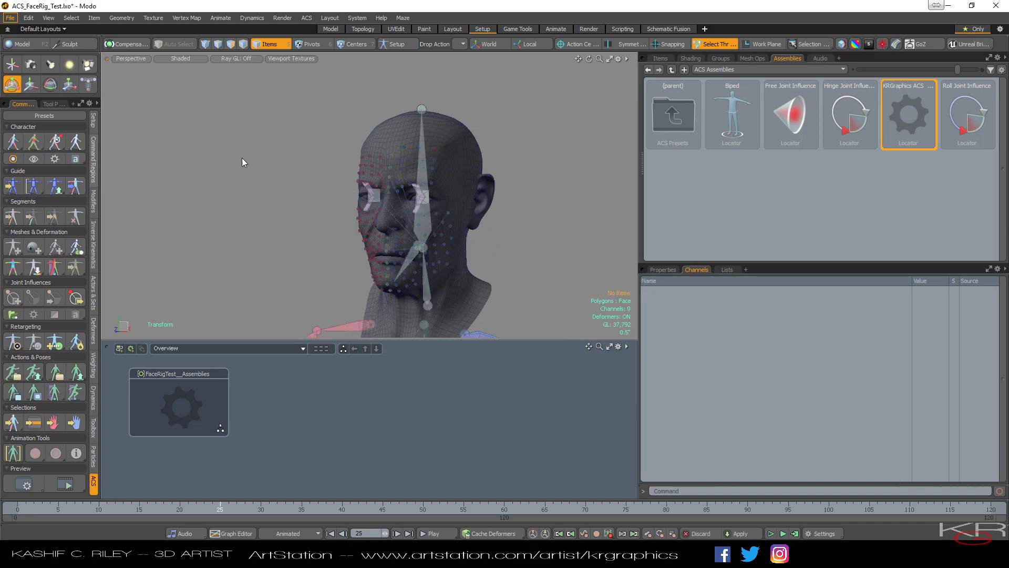
click(420, 133)
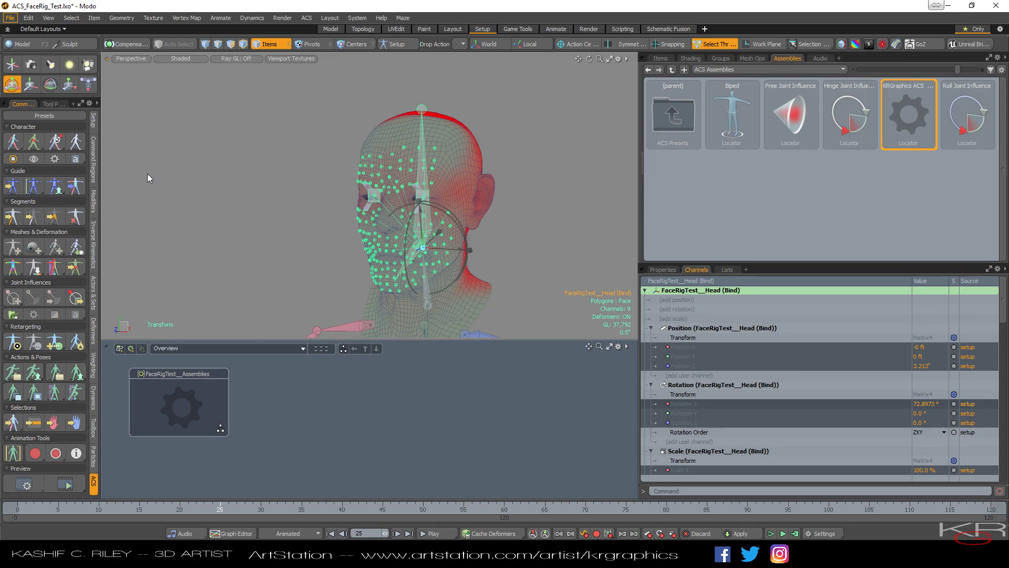
key(space)
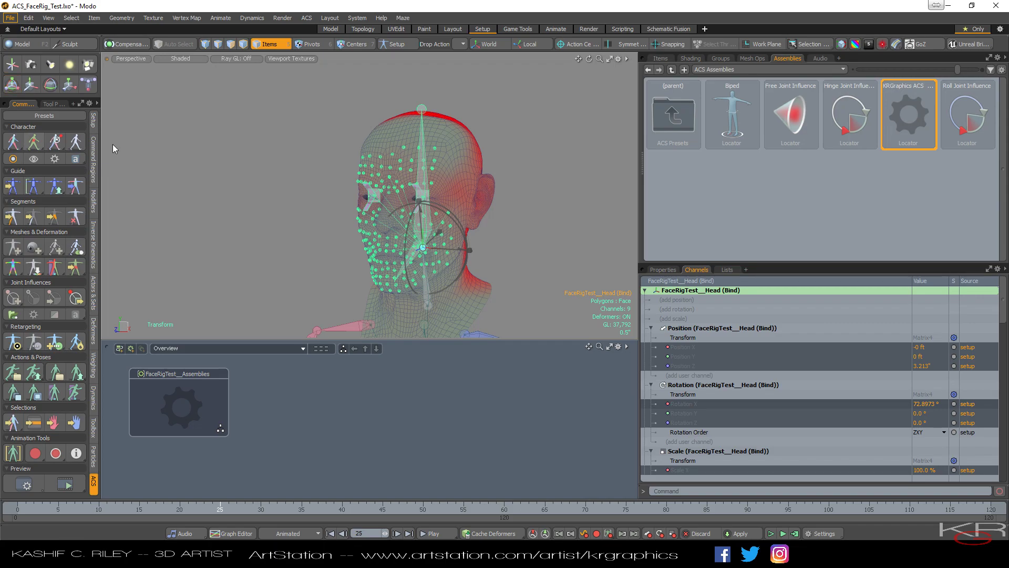
- Return to the animation controls and key the head FK control at frame 25
click(460, 150)
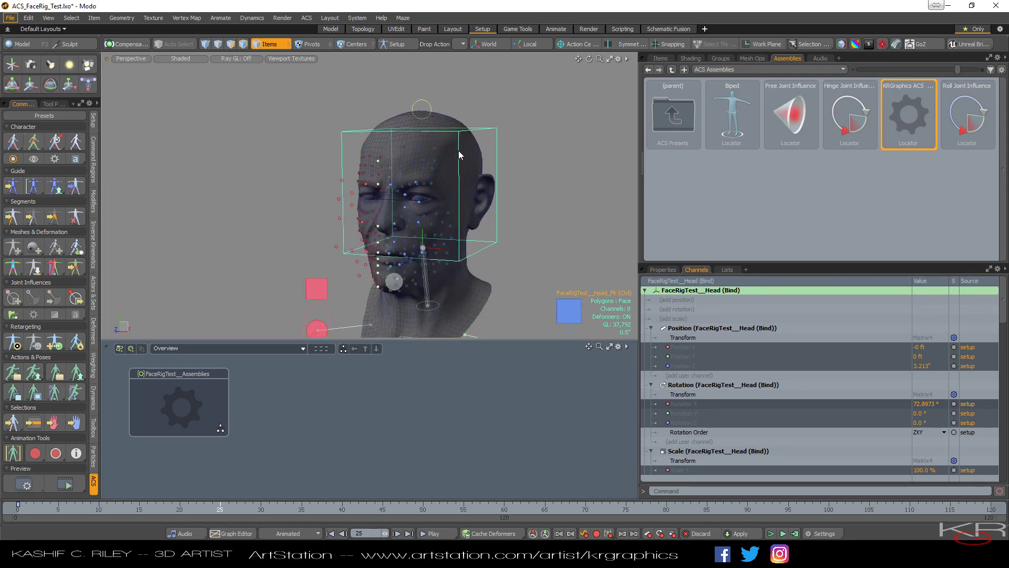
key(y)
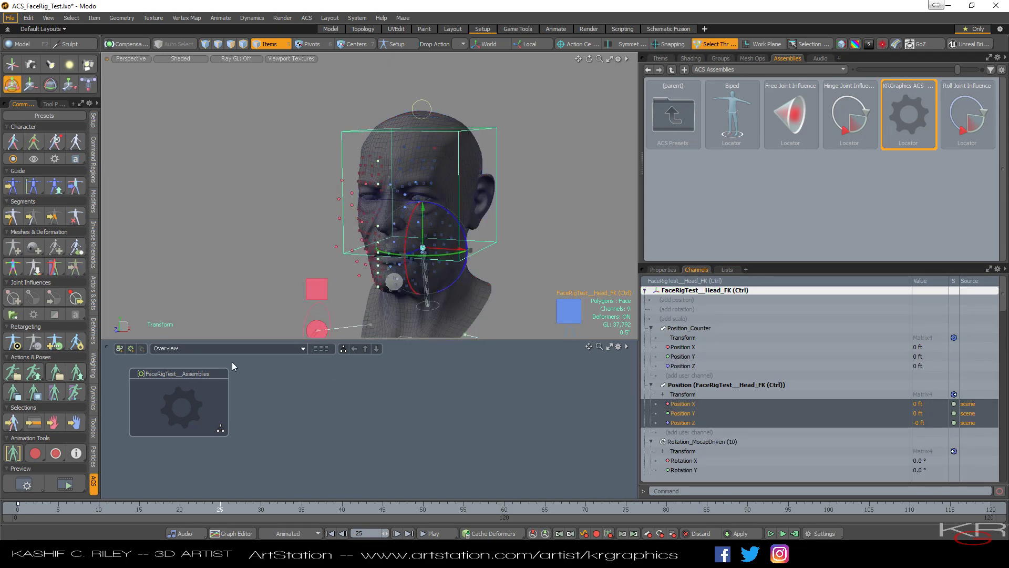
click(36, 454)
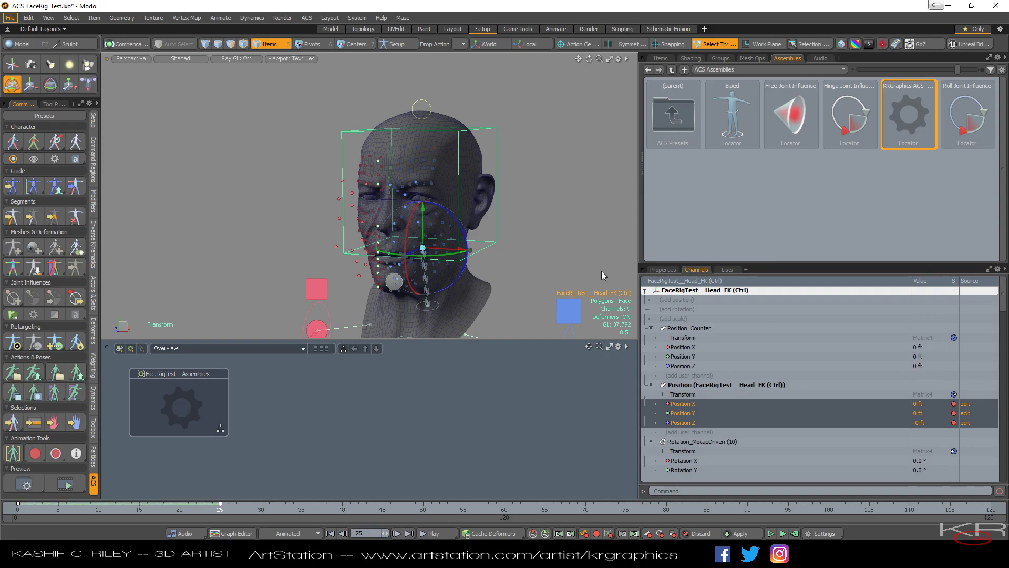
- Bake the face rig character, letting the Bake command auto-save a copy of the scene first, and save the scene
click(662, 269)
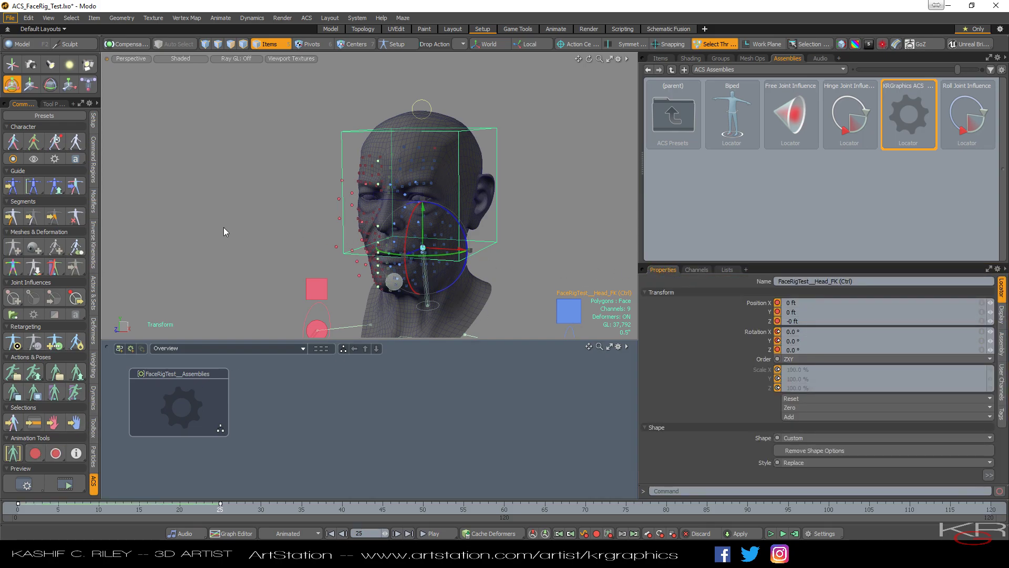
click(80, 160)
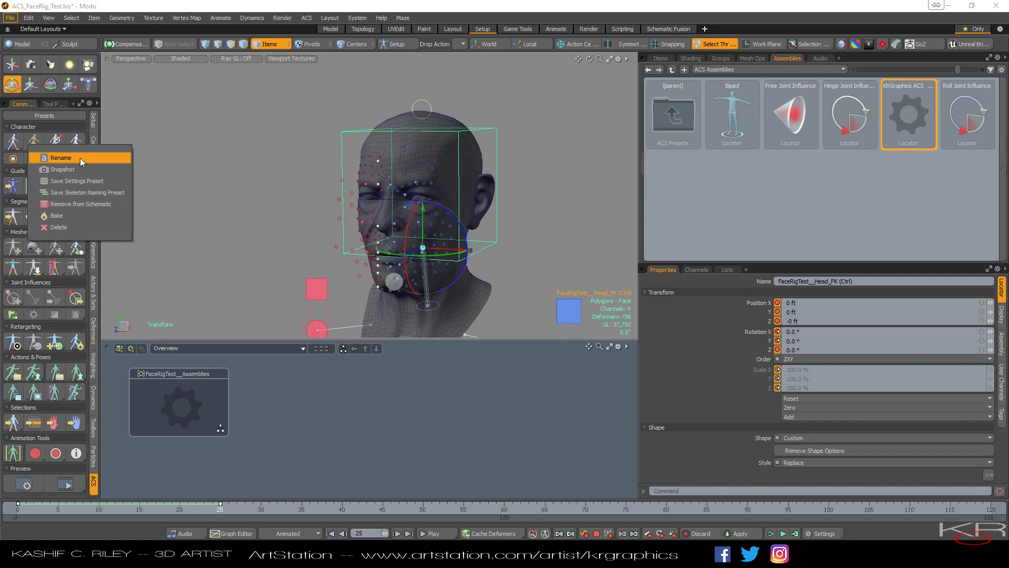
click(75, 213)
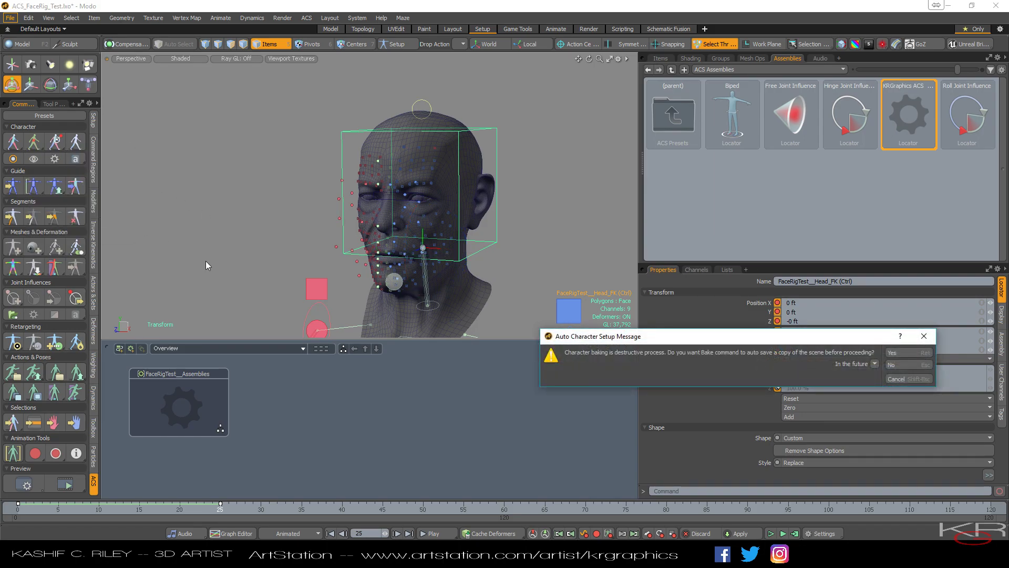
click(896, 354)
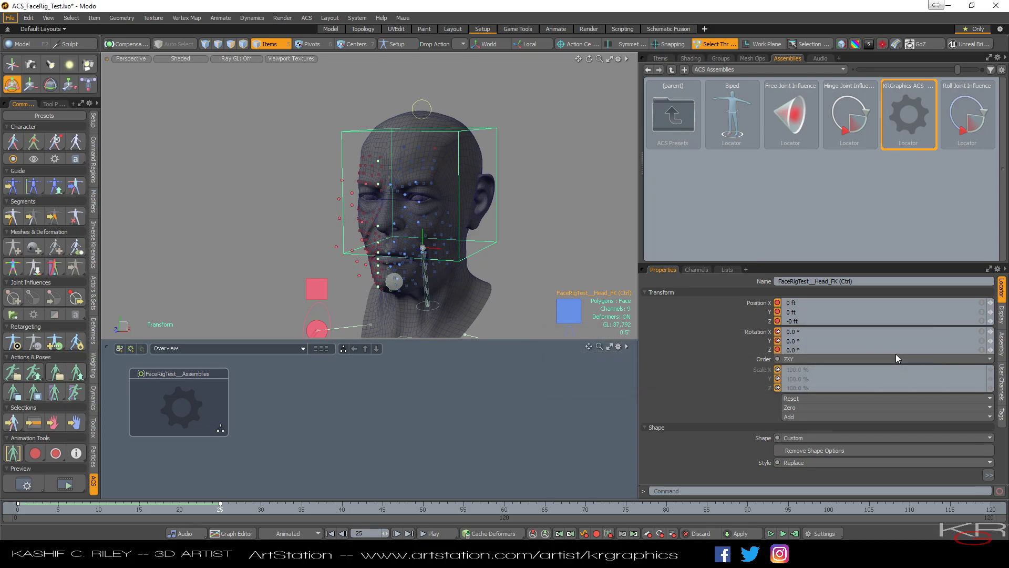
key(ctrl+s)
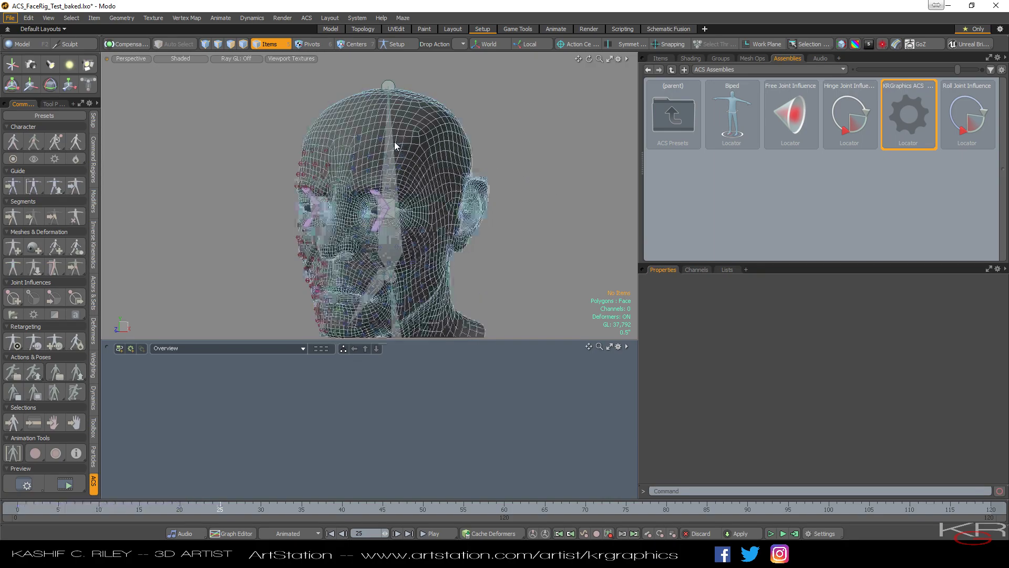
- Examine the influence of the baked head joint and the Forehead_13 joint, scrubbing the latter's baked keys back to frame 1
click(390, 142)
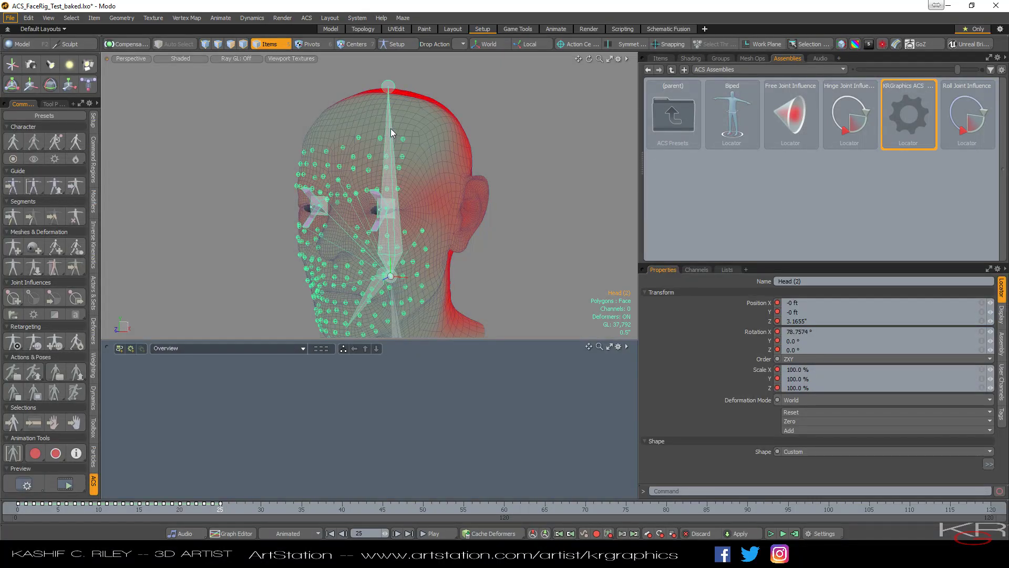
click(229, 249)
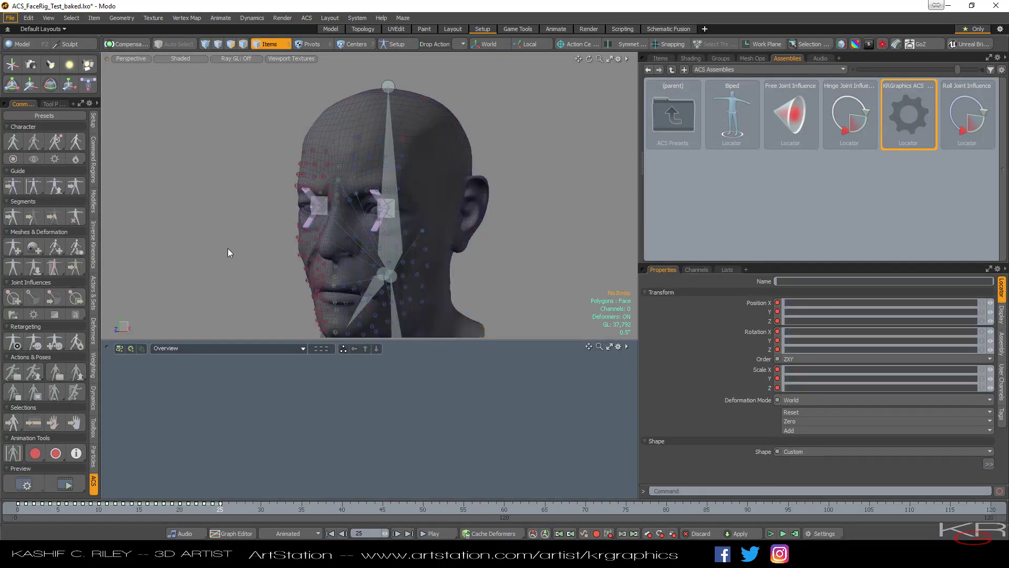
scroll(228, 248, up, 3)
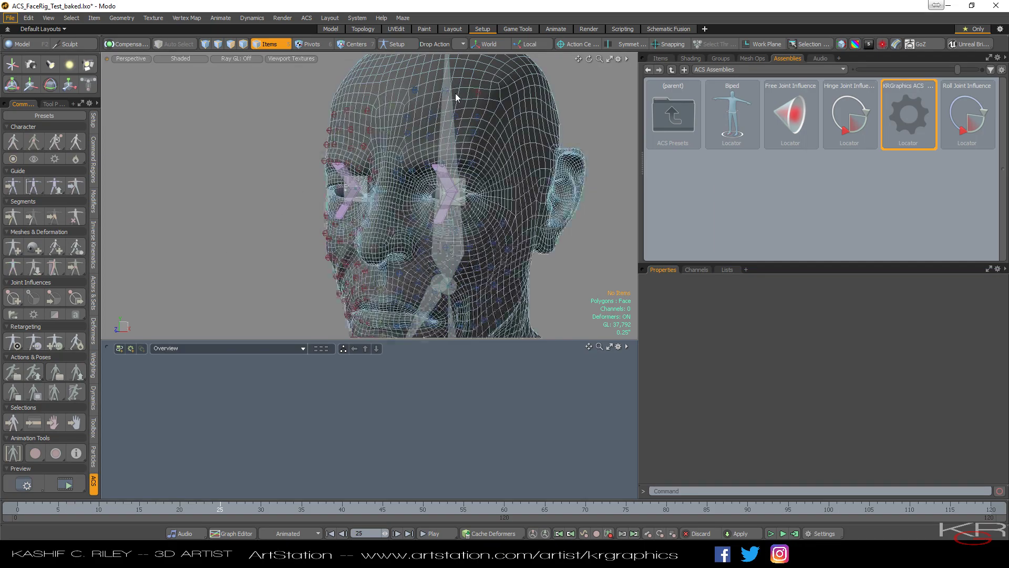
click(479, 91)
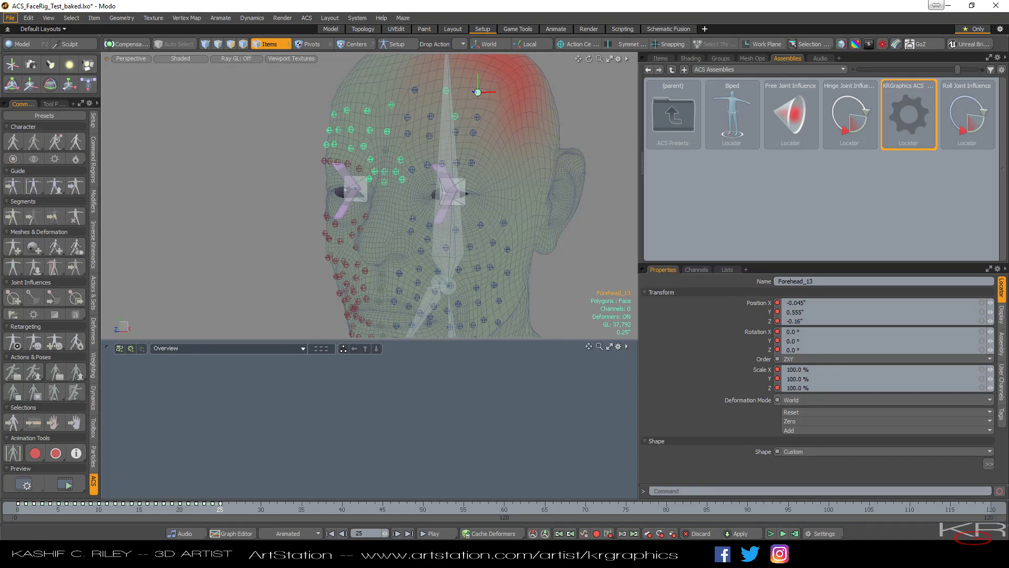
click(82, 508)
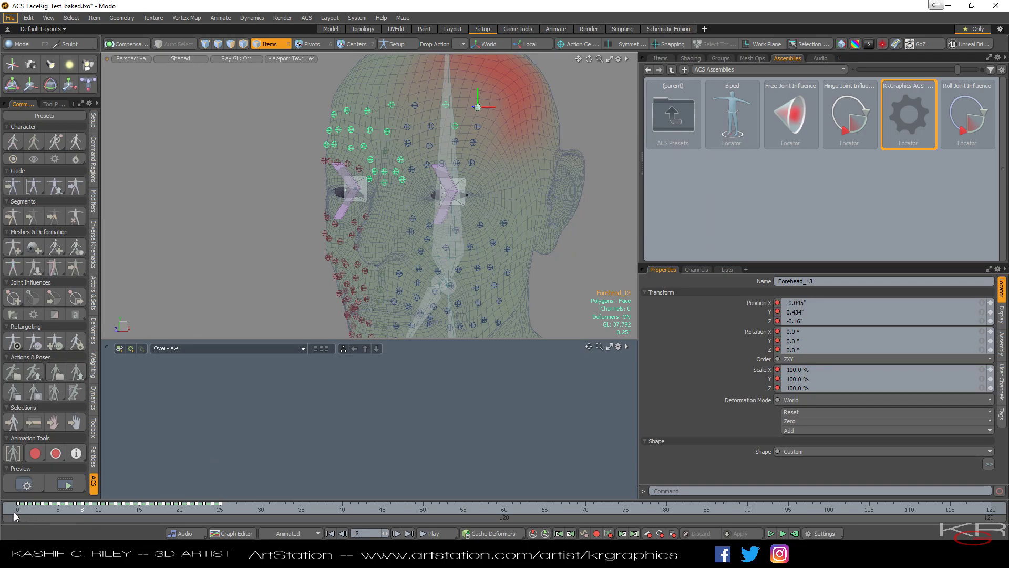
click(27, 509)
- Hide the meshes in the 3D viewport and maximize the viewport to view the bare joints at frame 0
click(618, 59)
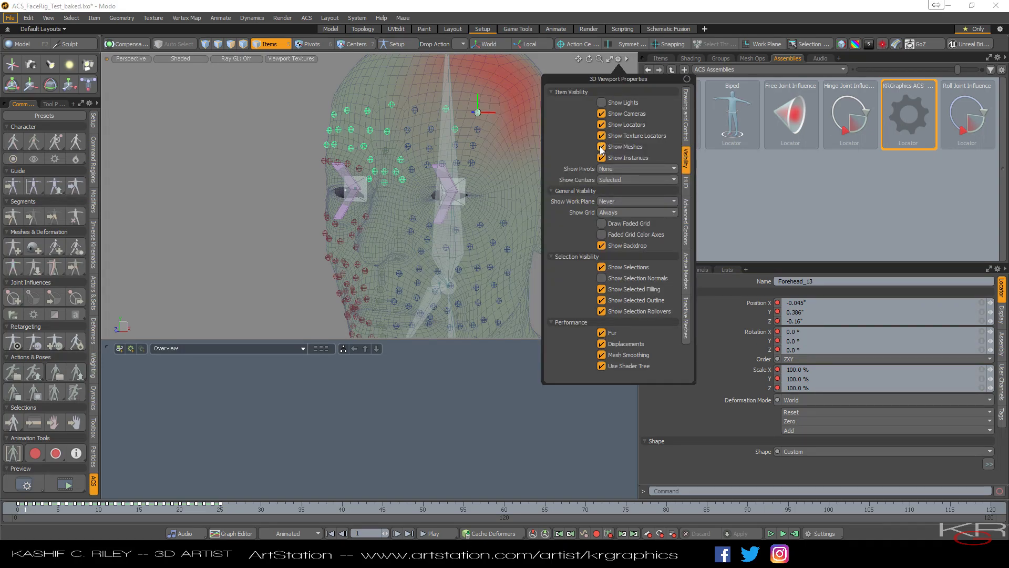
click(602, 148)
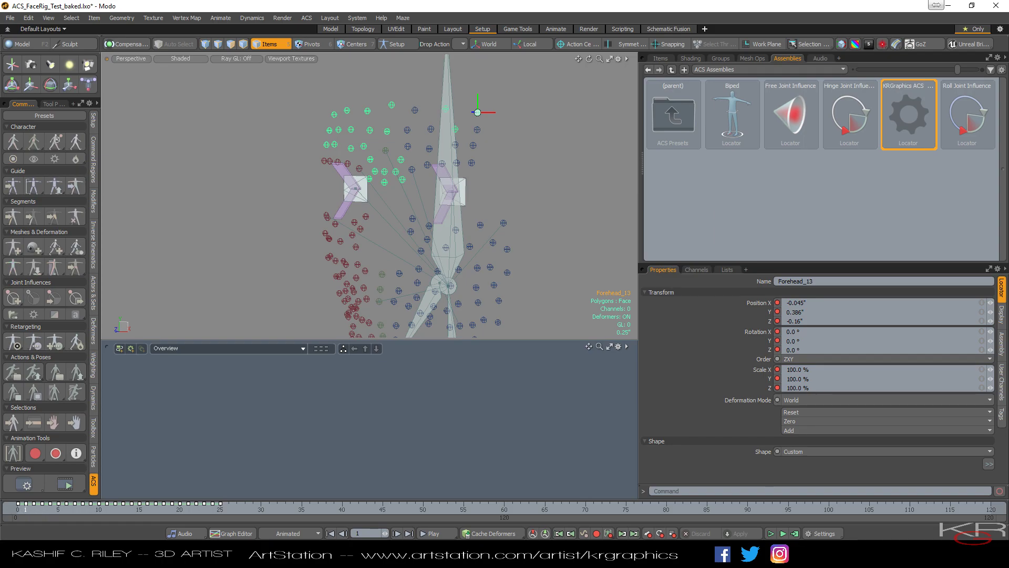
drag(25, 508, 17, 509)
click(610, 59)
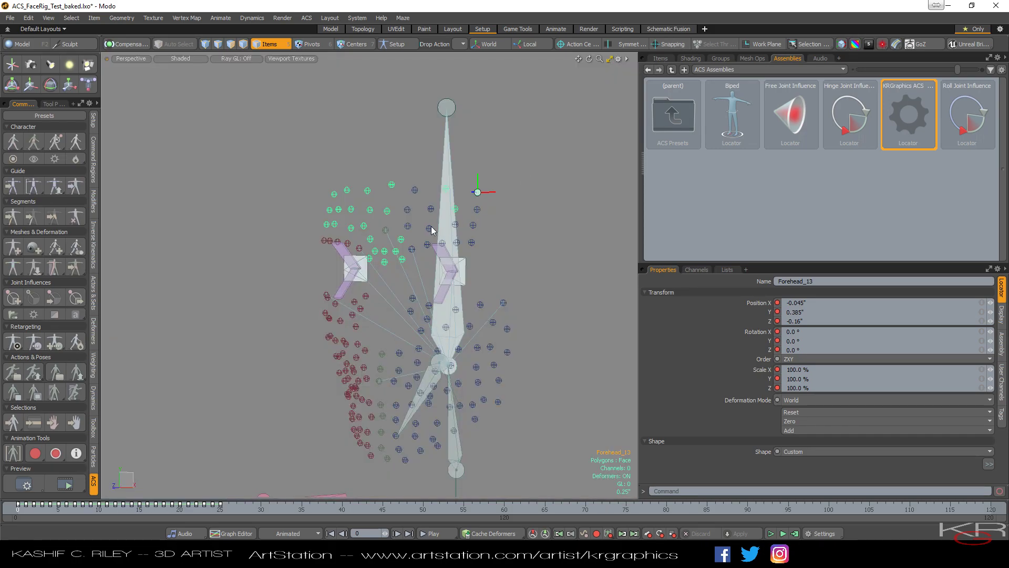
mouse_move(25, 508)
mouse_down()
mouse_move(261, 509)
mouse_move(17, 509)
mouse_up()
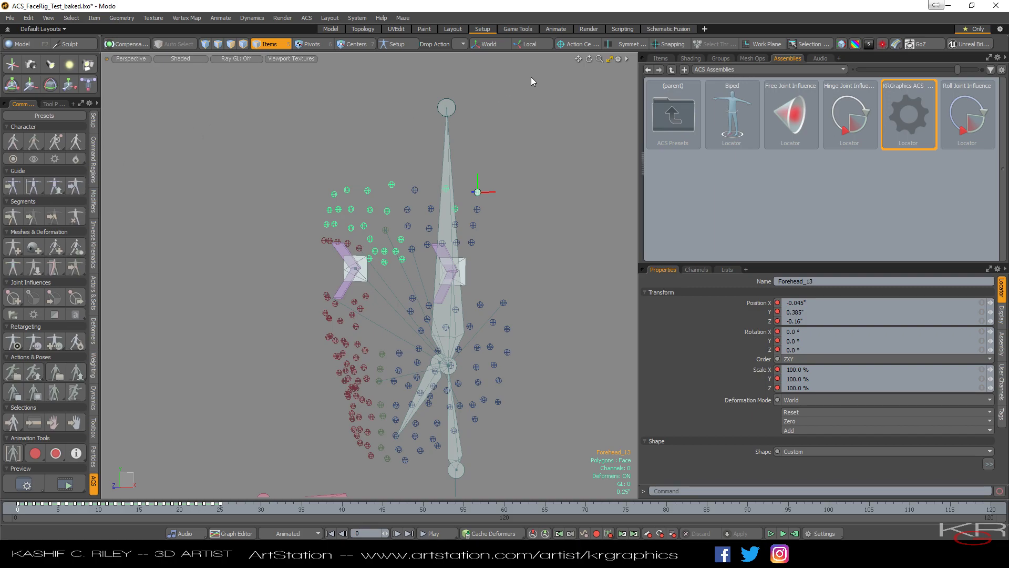
- Show the meshes in the 3D viewport again and check the baked deformation at the start of the timeline, ending on frame 0
click(618, 60)
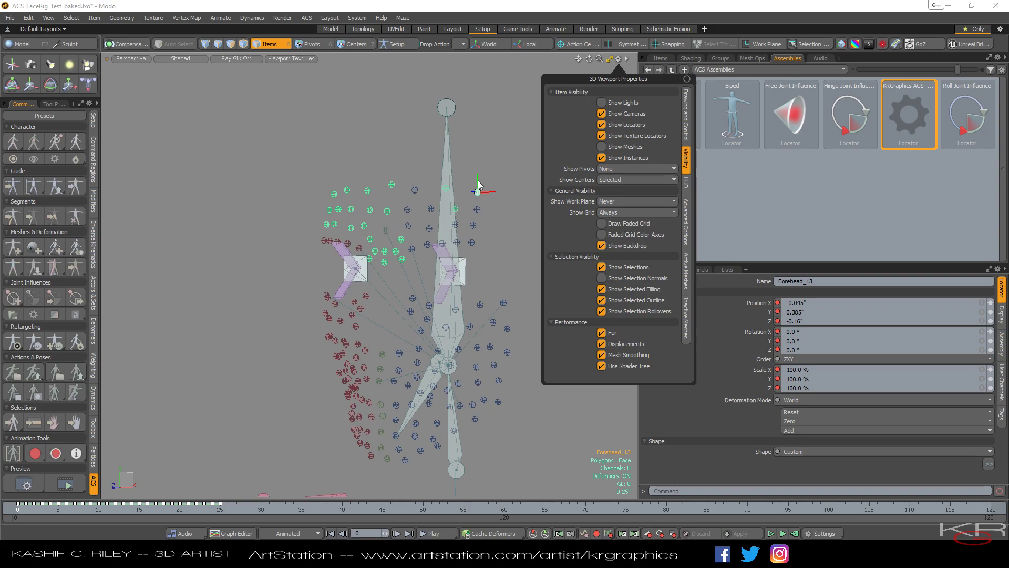
click(380, 119)
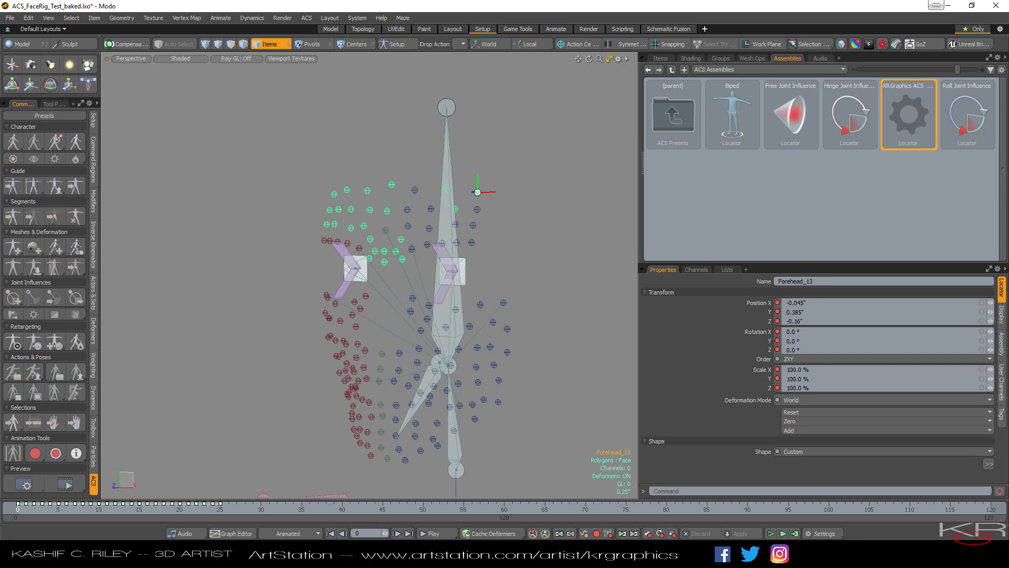
click(618, 59)
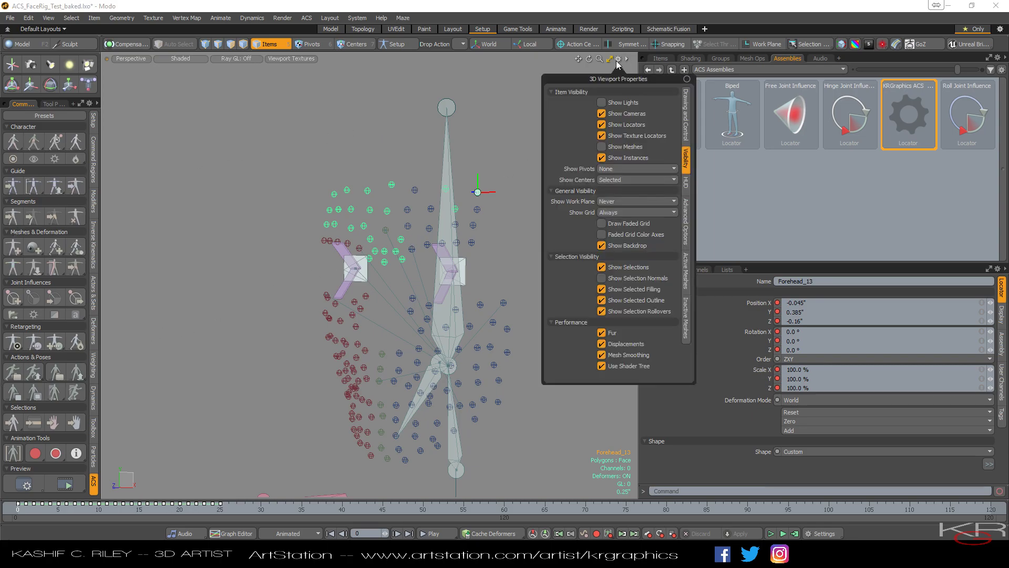
click(602, 147)
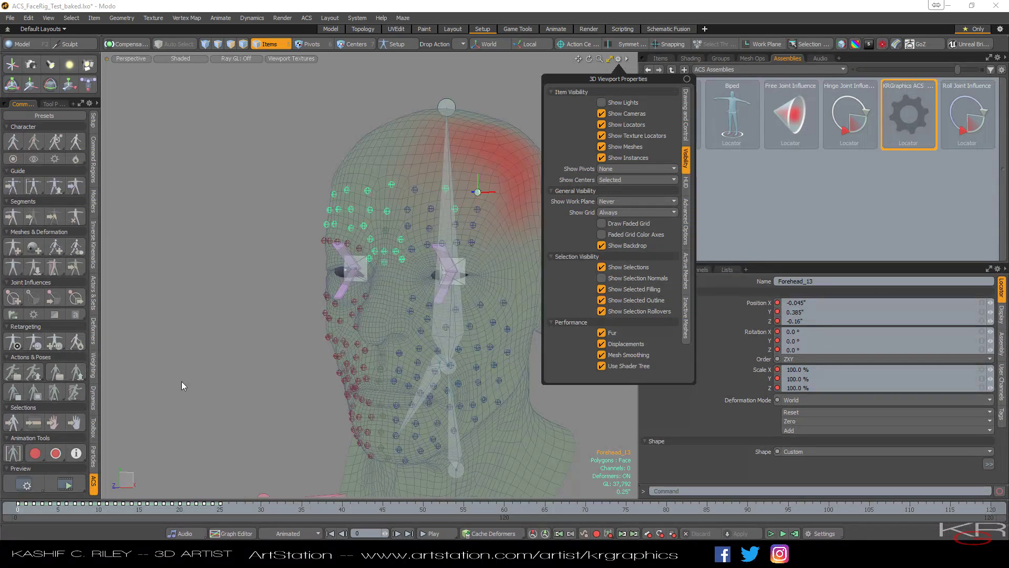
click(25, 509)
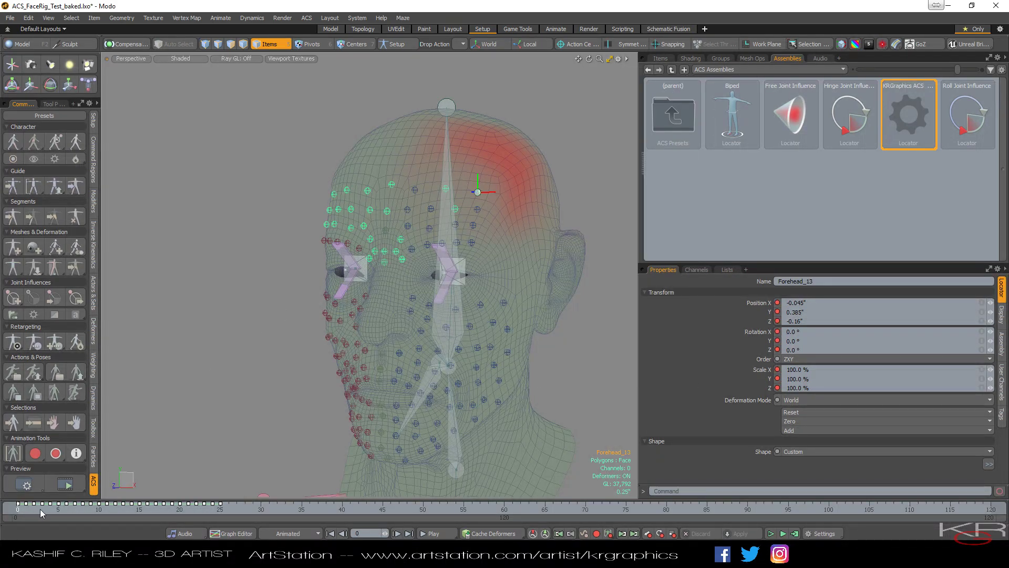
mouse_move(18, 509)
mouse_down()
mouse_move(261, 510)
mouse_move(17, 510)
mouse_up()
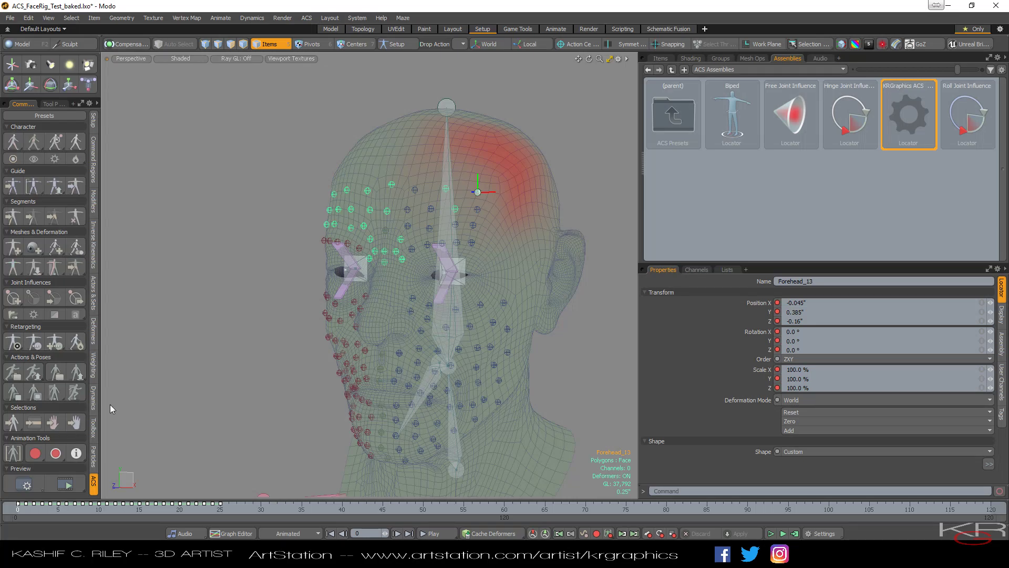